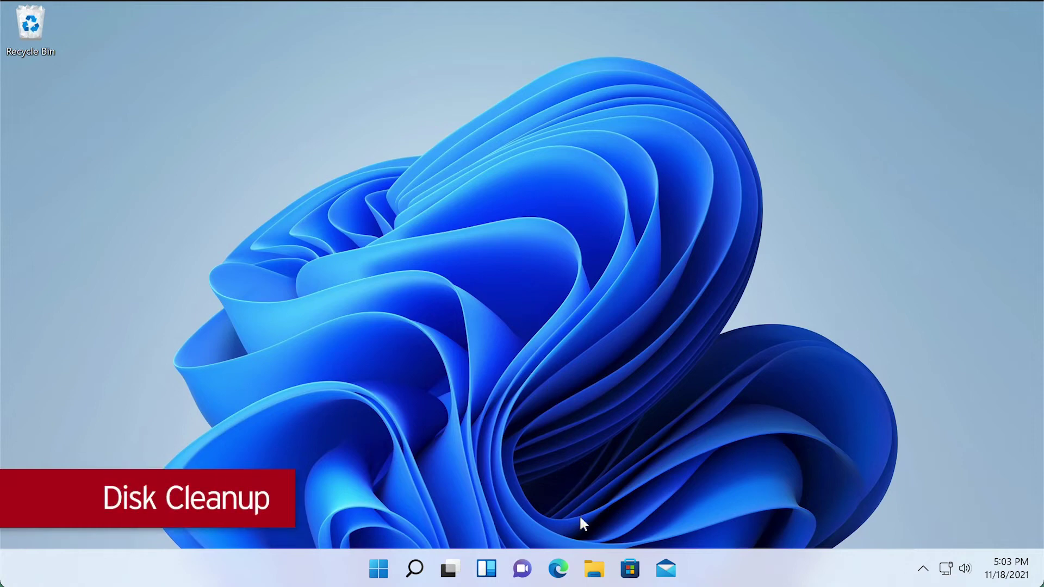
Open the Local Disk (C:) Properties from This PC in File Explorer.
left_click(594, 570)
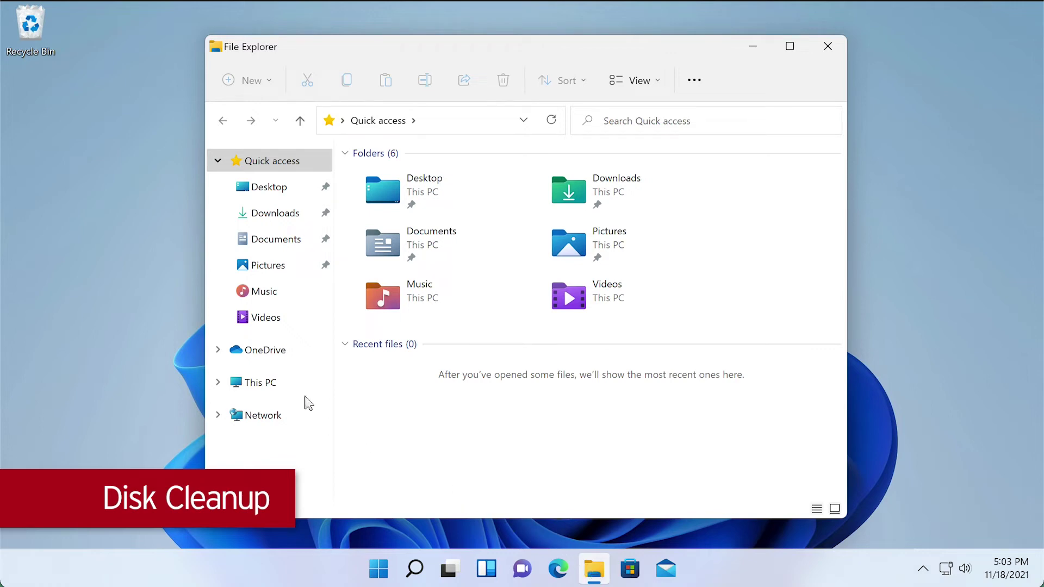
left_click(278, 383)
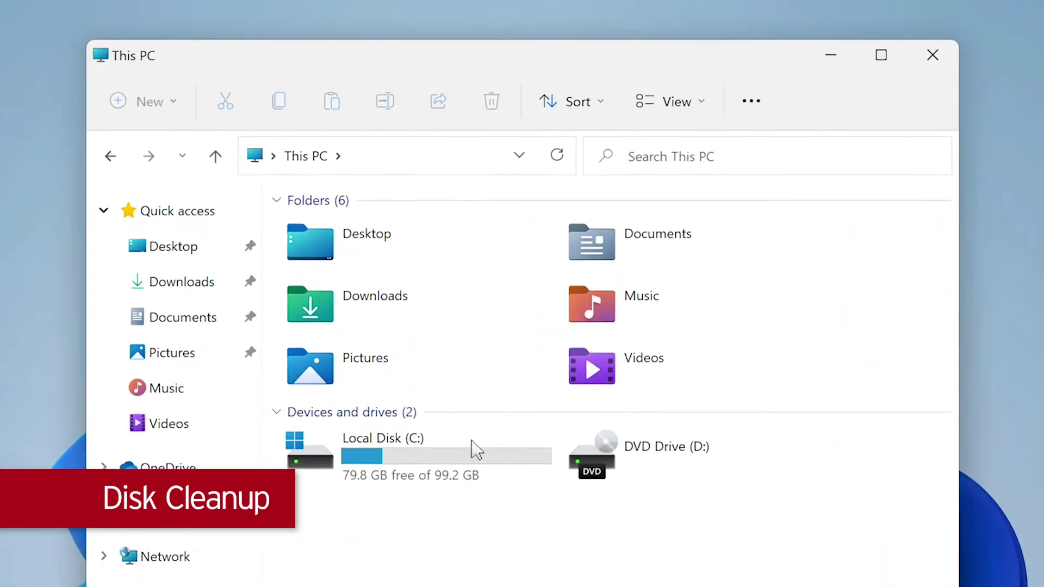
right_click(471, 460)
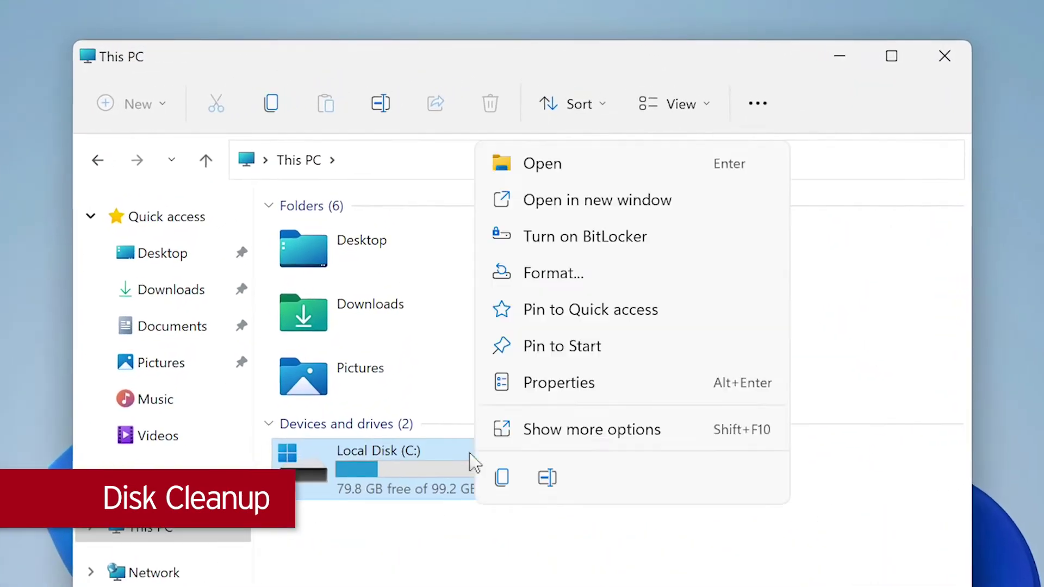
left_click(588, 392)
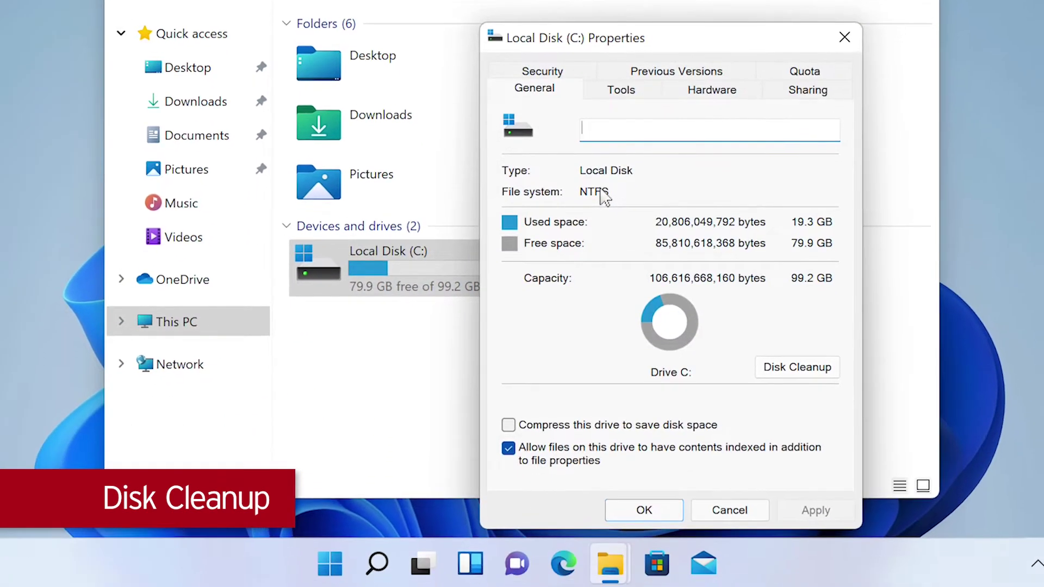
Run Disk Cleanup on drive C: to review its deletable files.
left_click(792, 371)
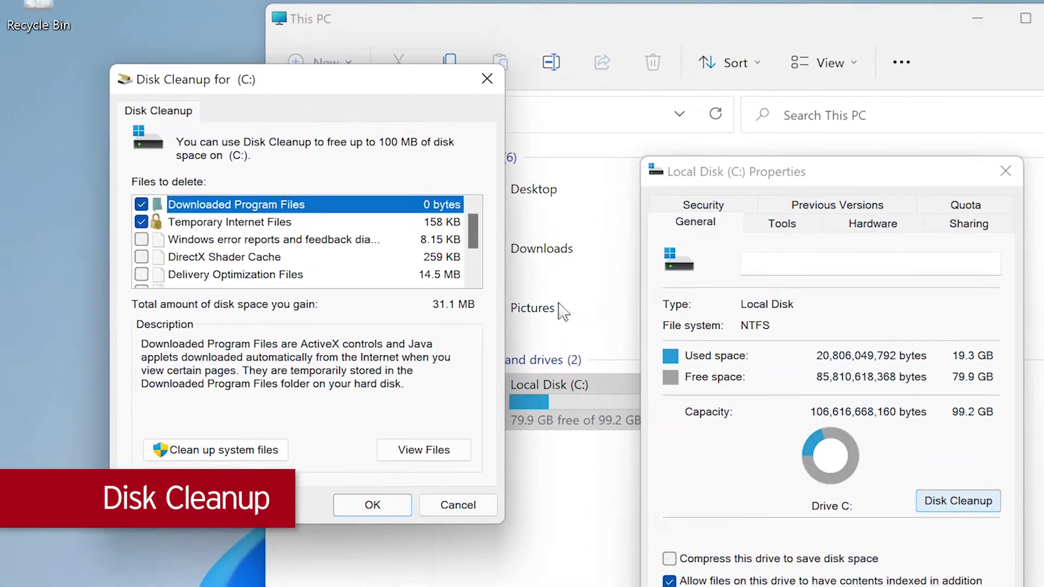
scroll(476, 266, "down", 1)
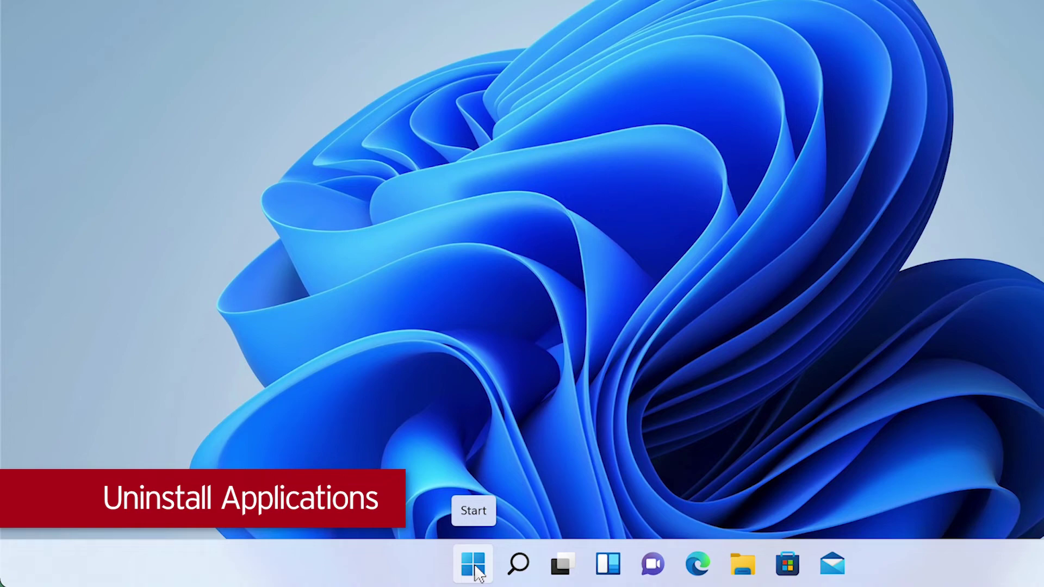
Open Apps & features from the Start menu and begin uninstalling 3D Viewer.
right_click(475, 569)
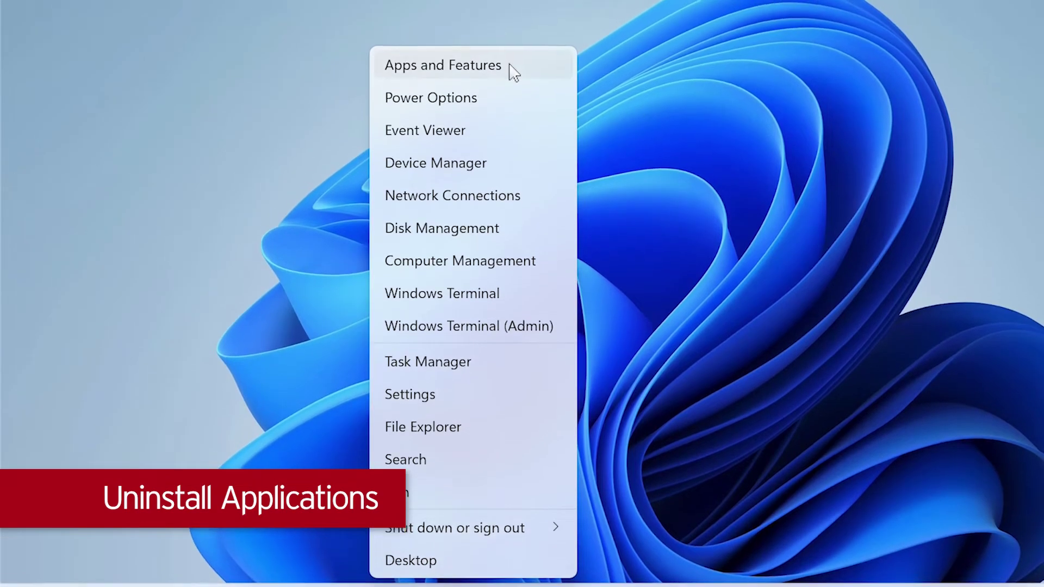
left_click(513, 72)
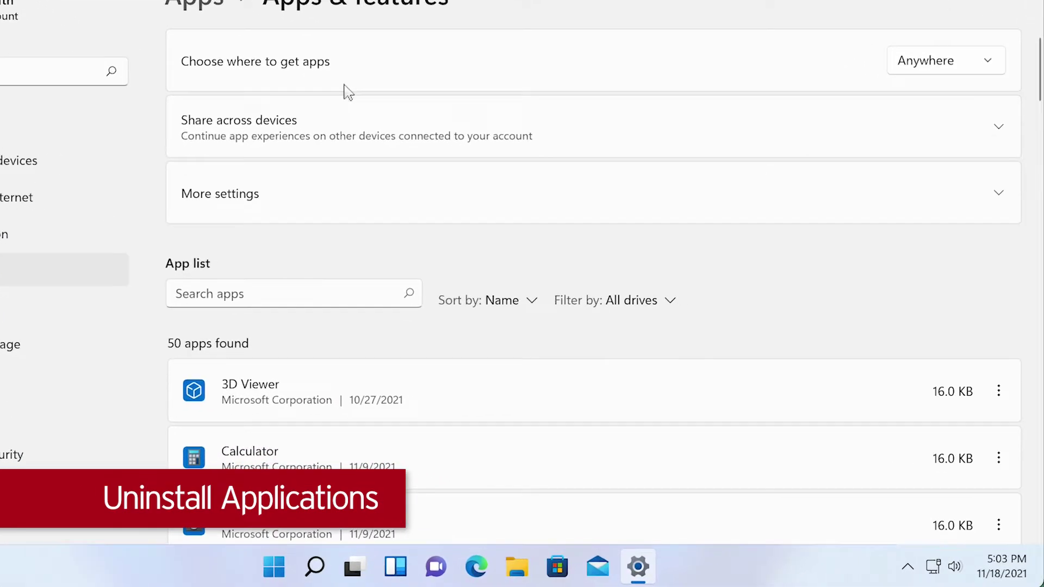
left_click(991, 357)
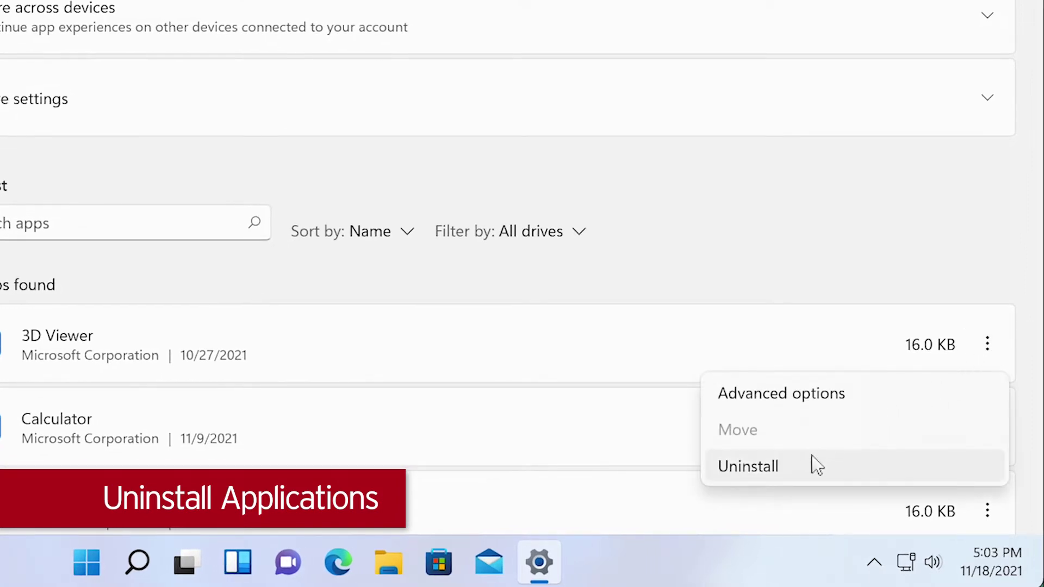
left_click(795, 478)
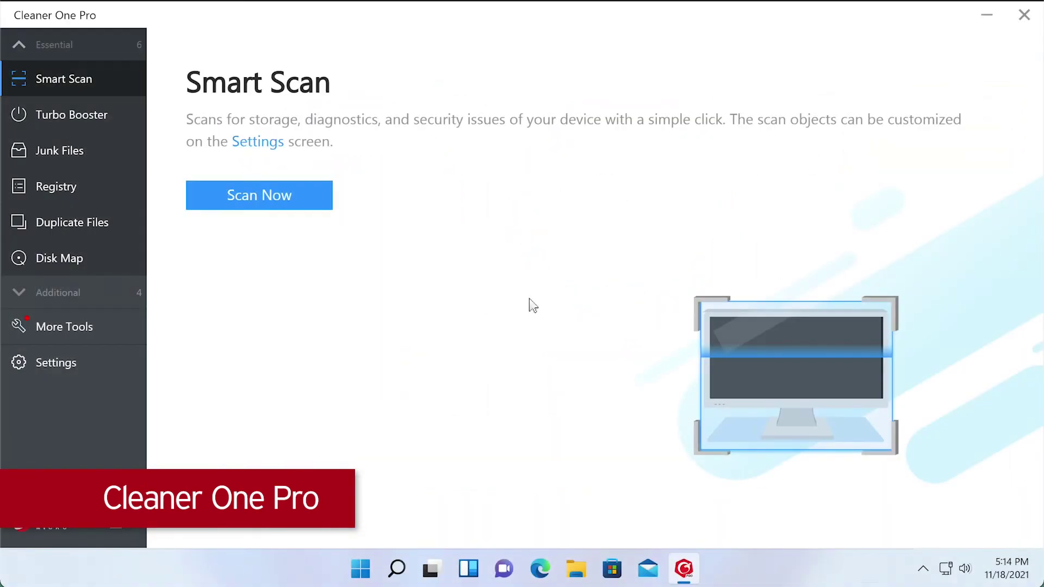
Run a Cleaner One Pro Smart Scan to find junk files, apps and registry entries.
left_click(308, 201)
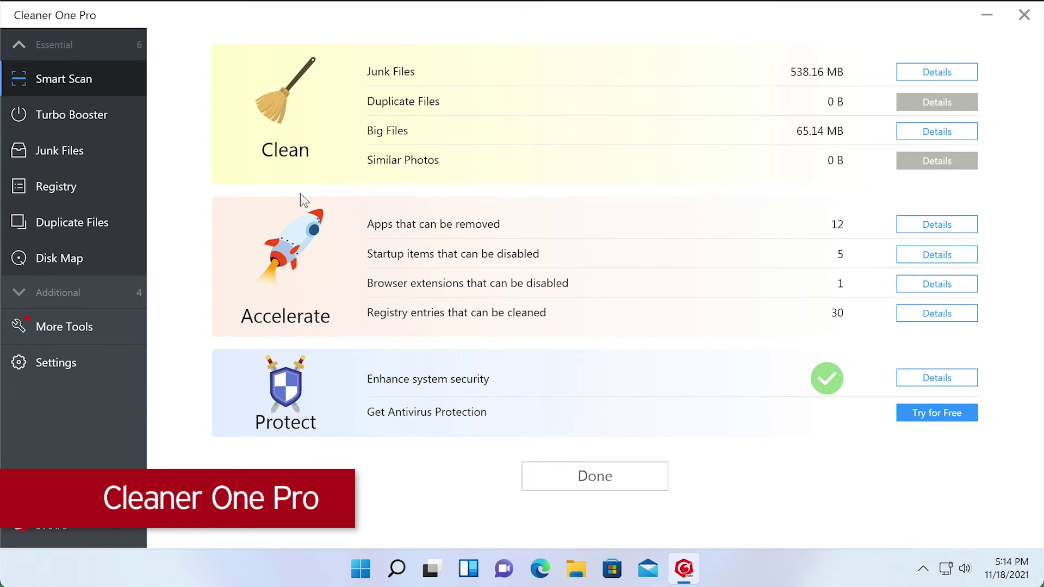
View drive C:'s 24.78 GB Disk Map, then the 538.16 MB Junk Files breakdown.
left_click(91, 259)
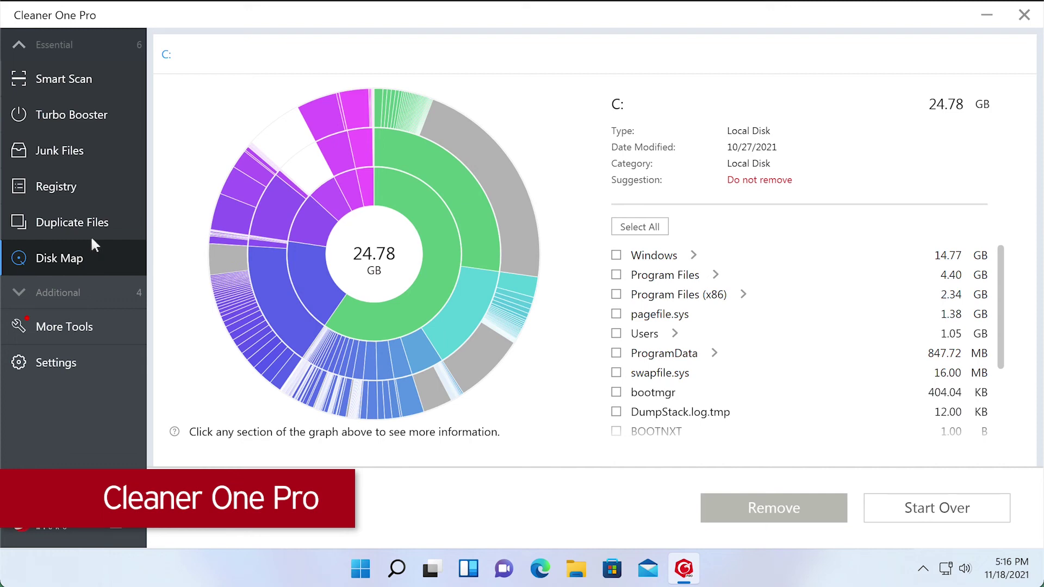
left_click(93, 152)
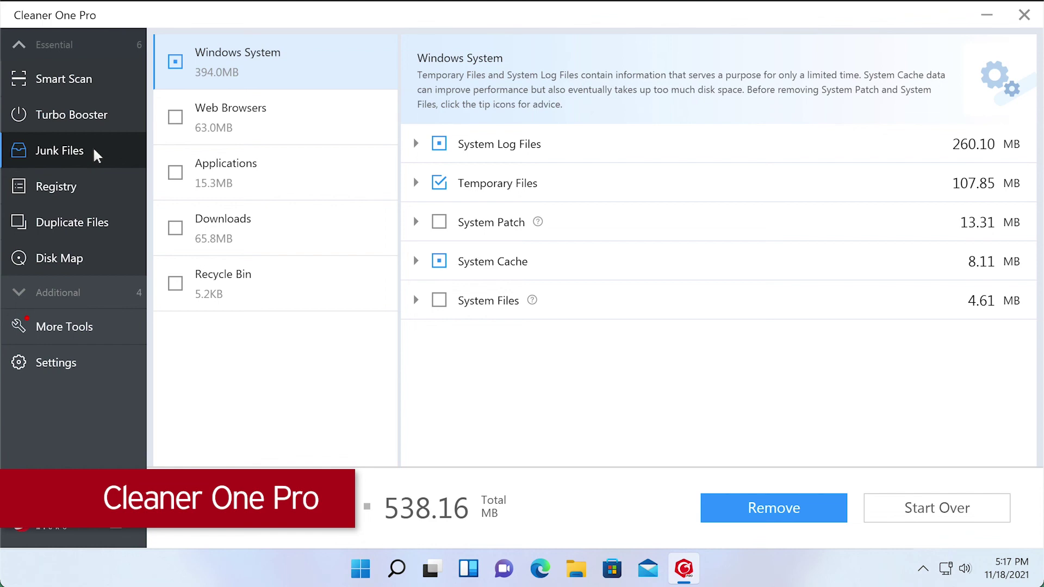